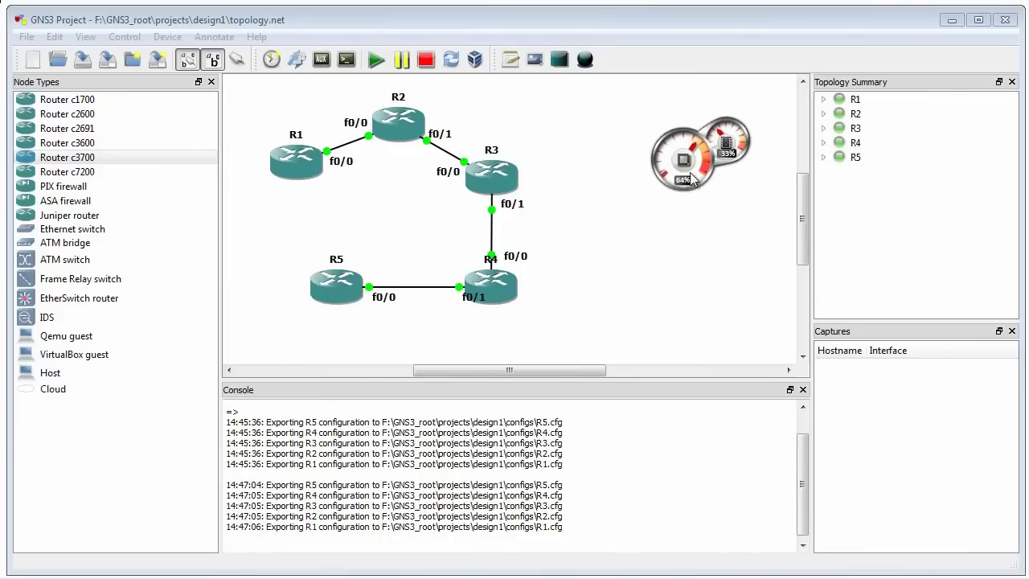
# Have the design1 ring of routers R1–R5 running with every FastEthernet link up
pyautogui.moveTo(696, 182)
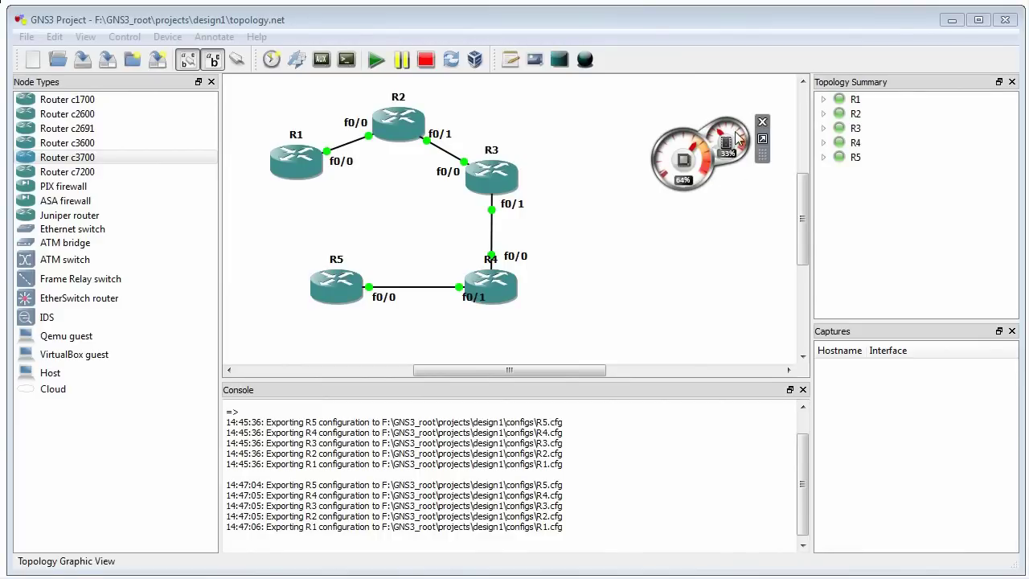
pyautogui.click(425, 61)
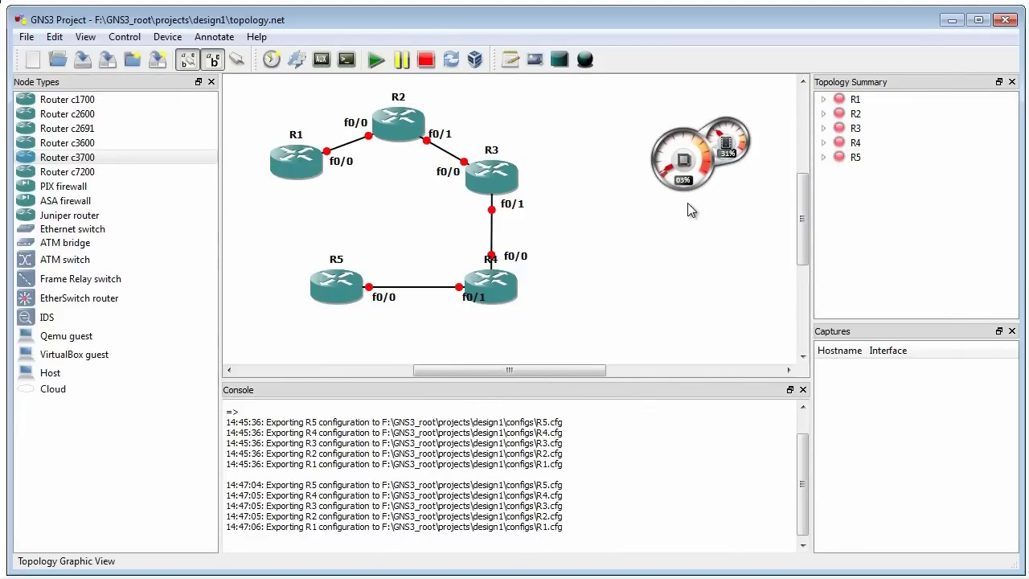
# Stop routers R1–R5 in design1 so every ring link shows down
pyautogui.moveTo(303, 156)
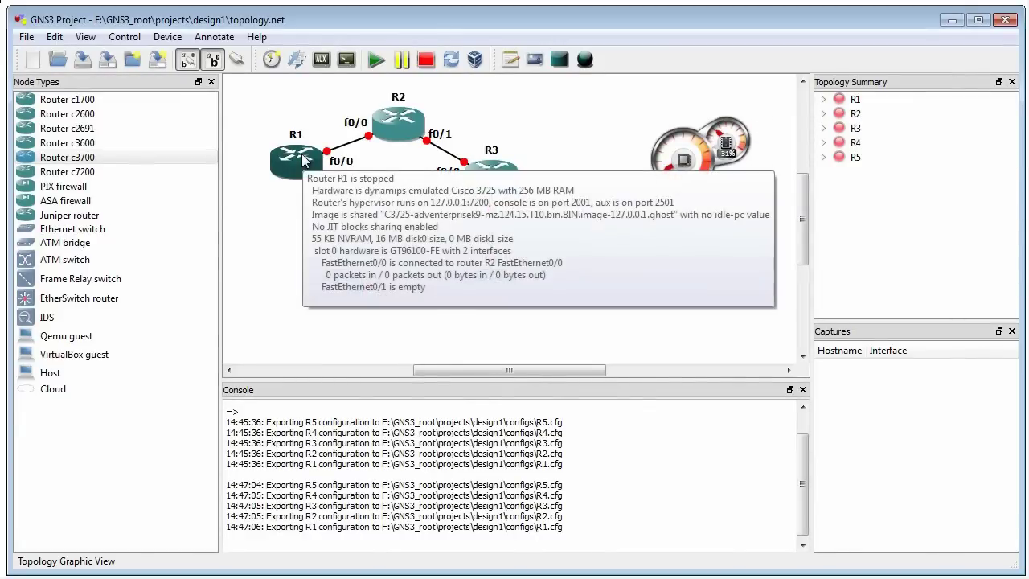
pyautogui.rightClick(303, 160)
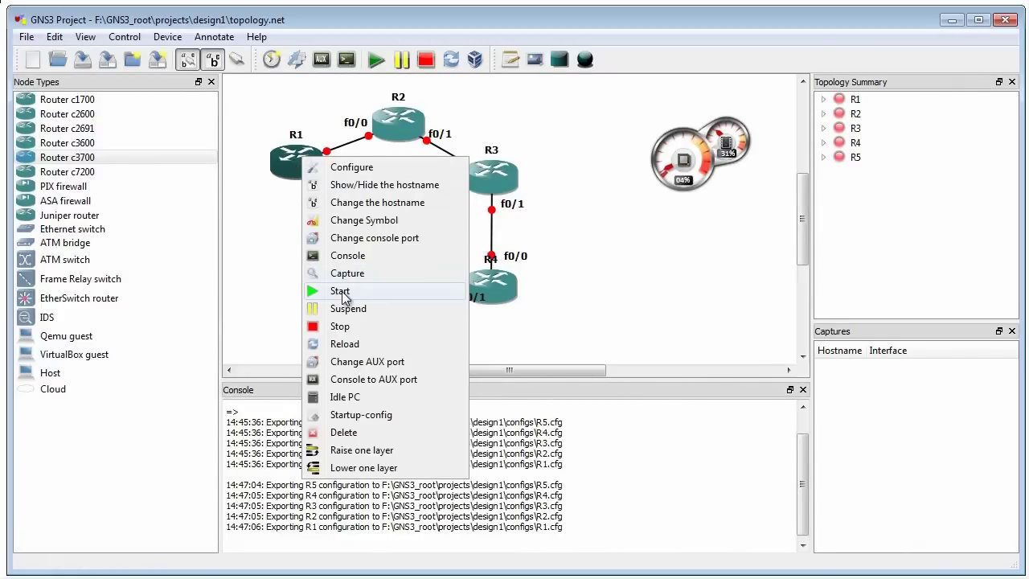
# Start router R1 alone from its context menu, leaving R2–R5 stopped
pyautogui.click(341, 293)
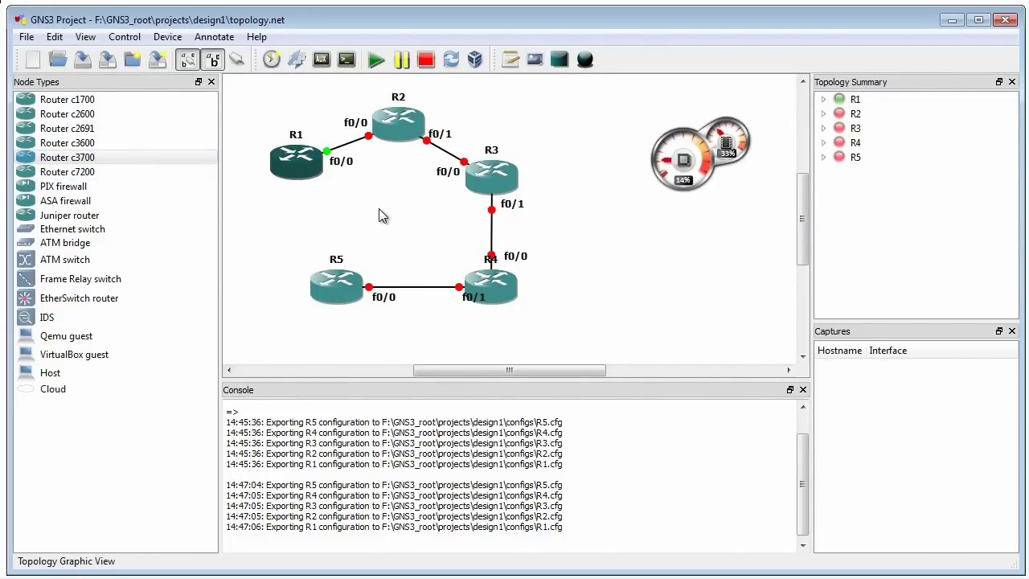
# Open R1's console window and move it lower to keep the topology visible
pyautogui.doubleClick(305, 167)
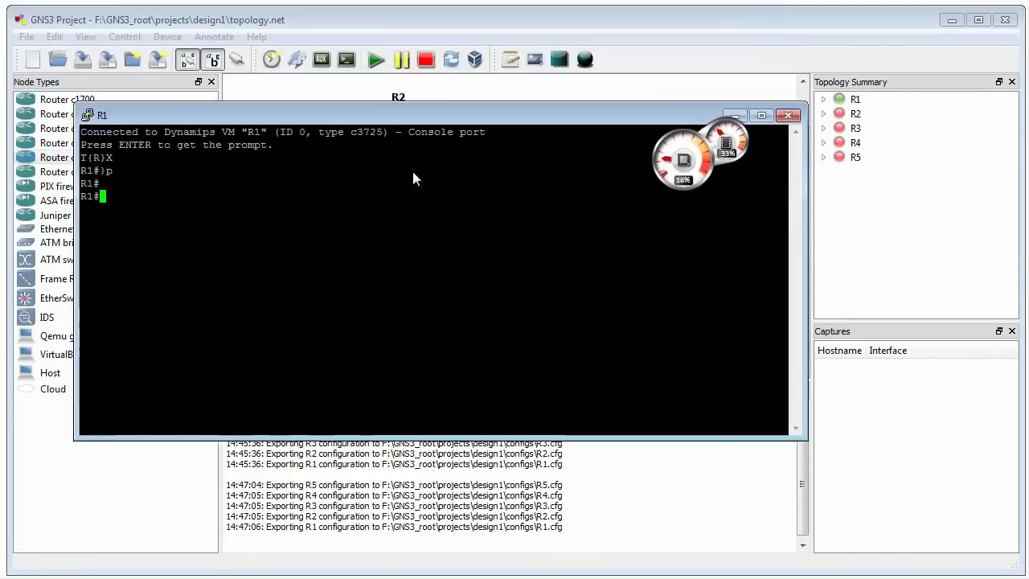
pyautogui.moveTo(412, 115); pyautogui.dragTo(402, 285)
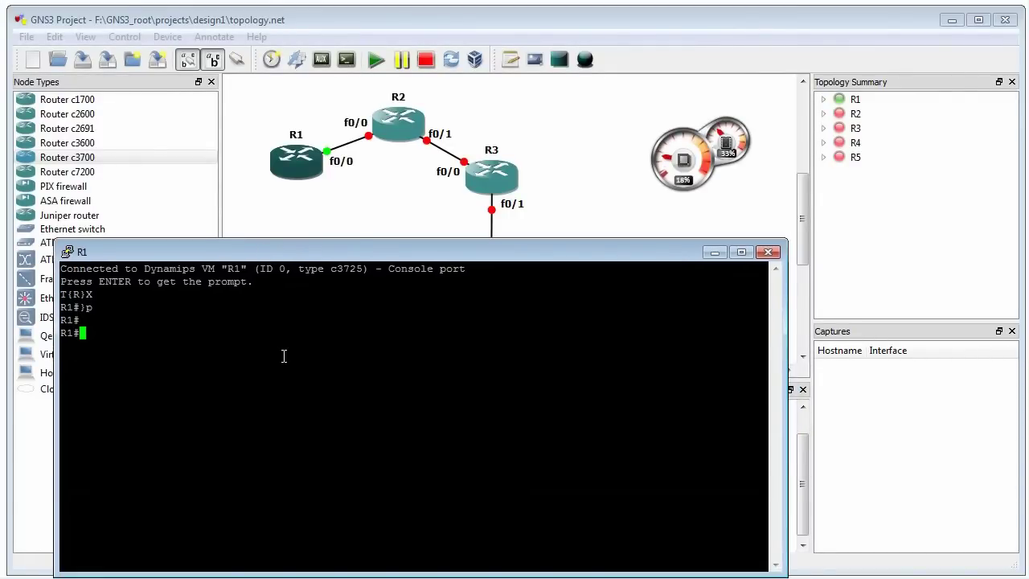
pyautogui.moveTo(674, 172)
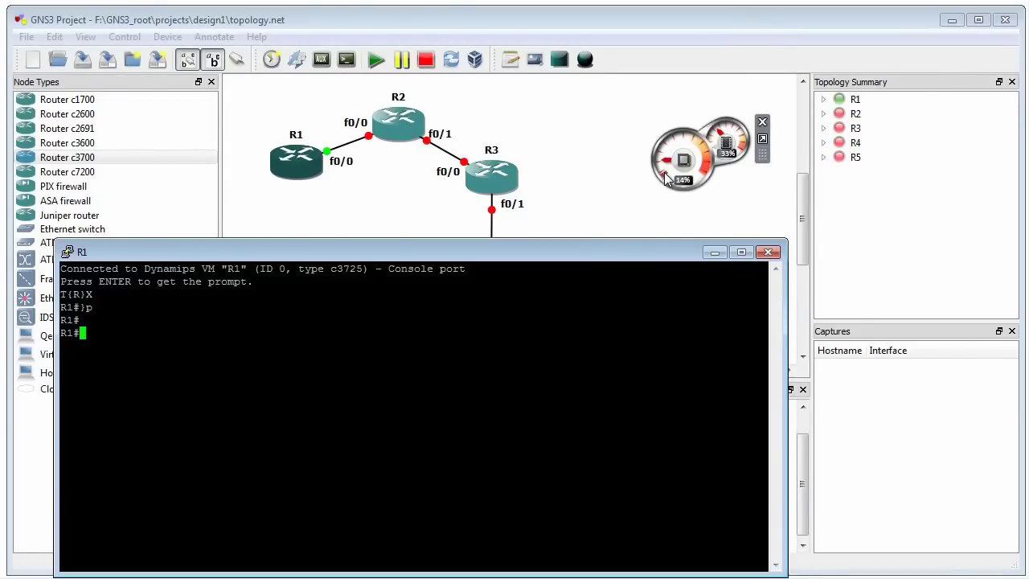
pyautogui.hotkey('alt', 'Tab')
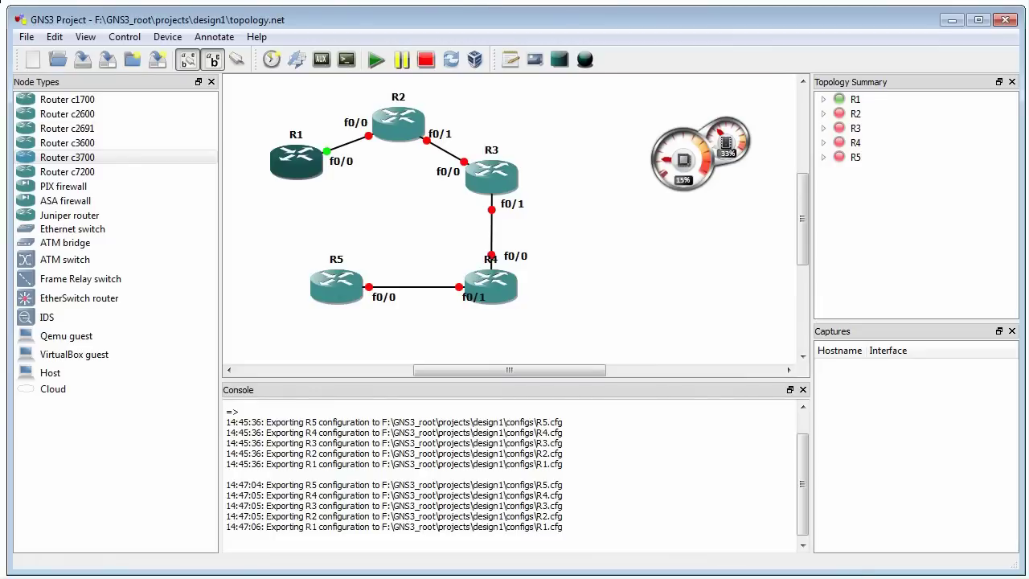
pyautogui.doubleClick(300, 170)
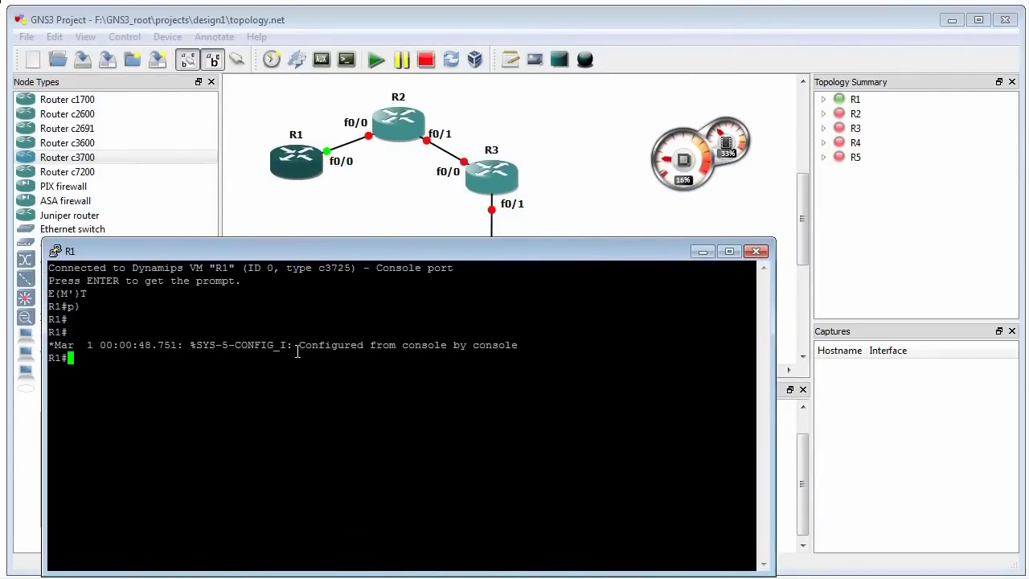
# Disable the exec timeout on R1's console line 0 with conf t, line con 0, no exec-timeout
pyautogui.write('conf t')
pyautogui.press('Return')
pyautogui.write('line con')
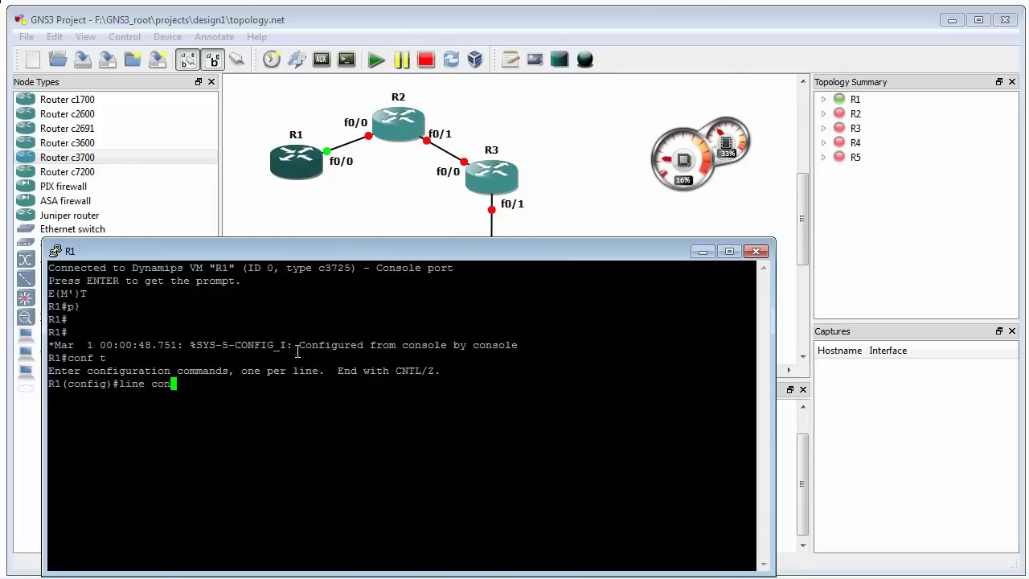
pyautogui.write(' 0')
pyautogui.press('Return')
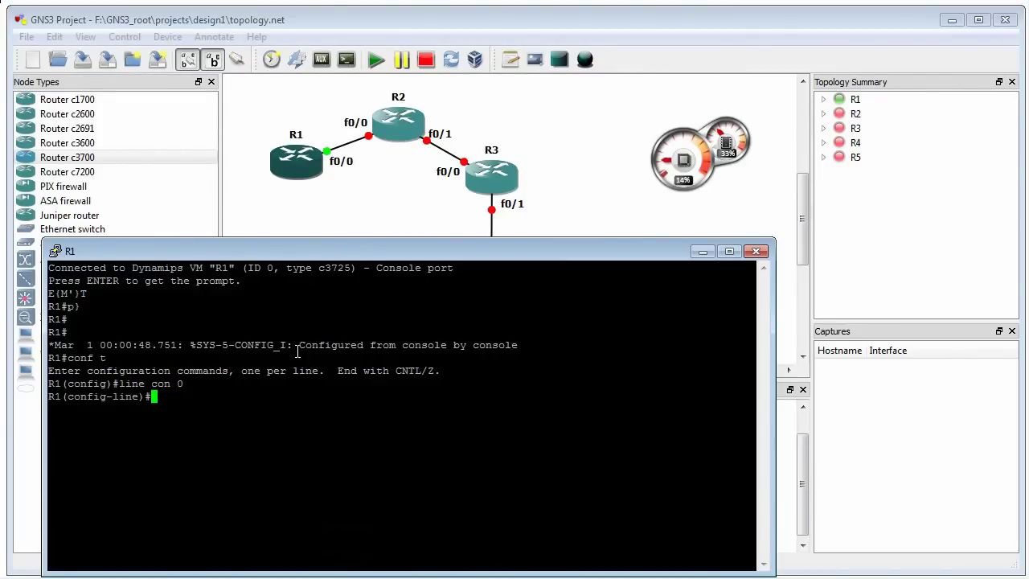
pyautogui.write('no exec-timeout')
pyautogui.press('Return')
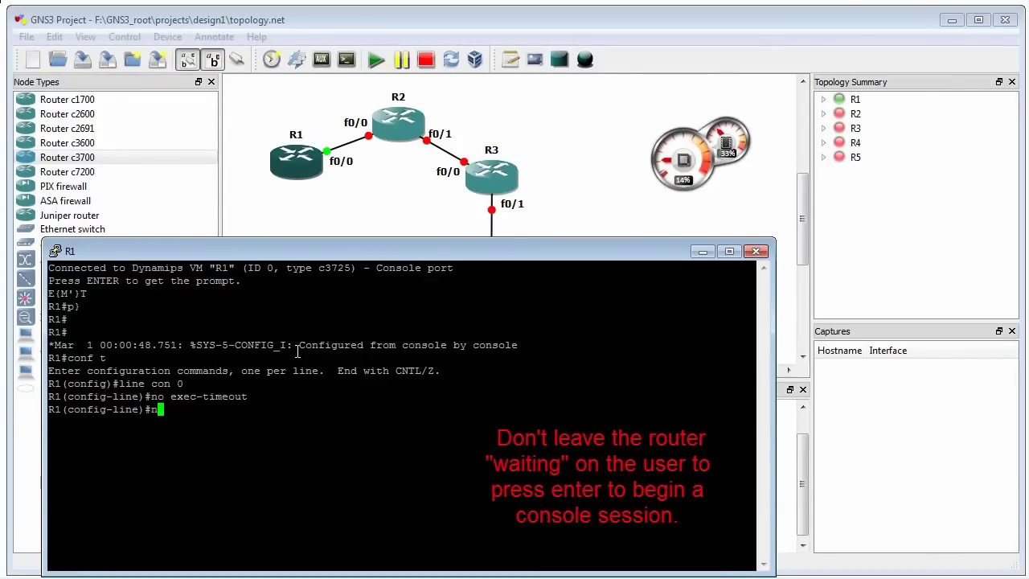
# Leave configuration mode with end and save R1's configuration with wr
pyautogui.write('end')
pyautogui.press('Return')
pyautogui.press('Return')
pyautogui.write('wr')
pyautogui.press('Return')
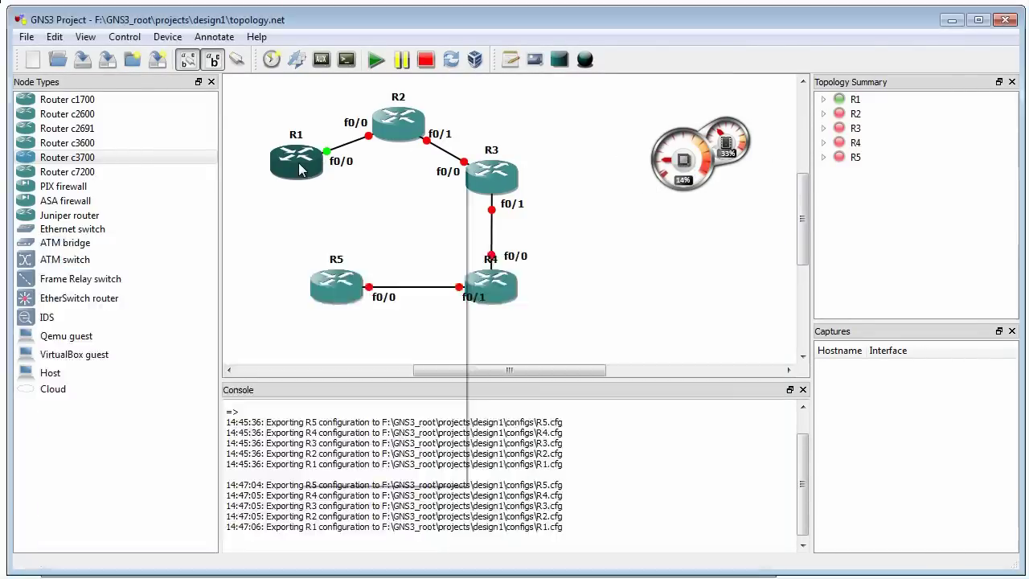
pyautogui.rightClick(299, 165)
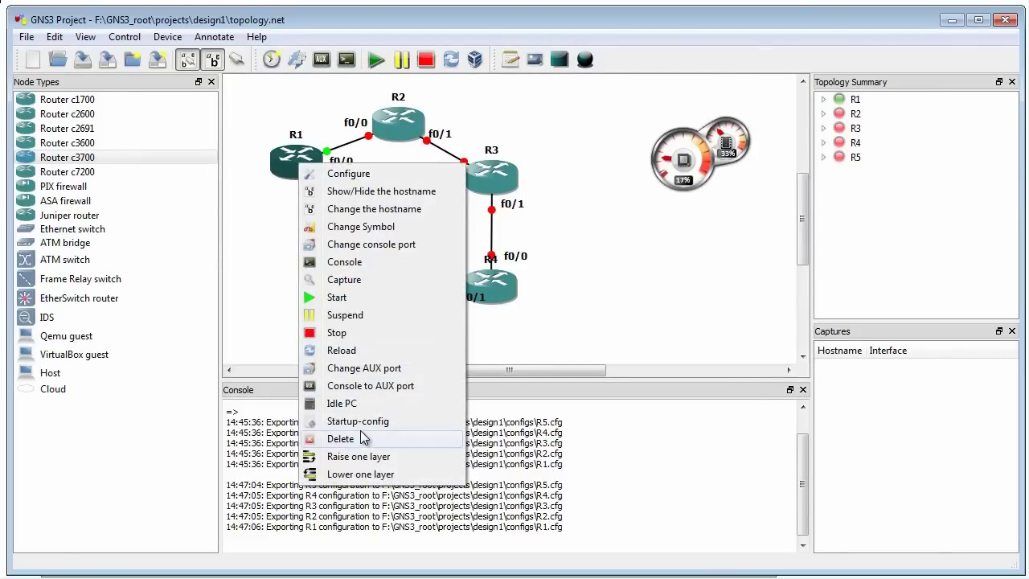
# Calculate R1's idle-PC values and apply the starred value 4: 0x614ac2c4
pyautogui.click(363, 403)
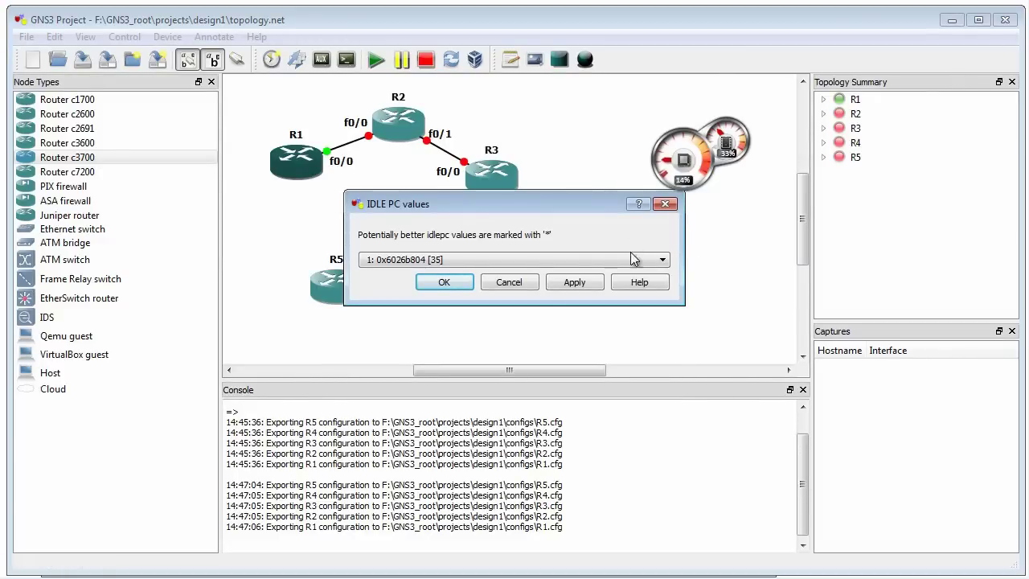
pyautogui.click(662, 262)
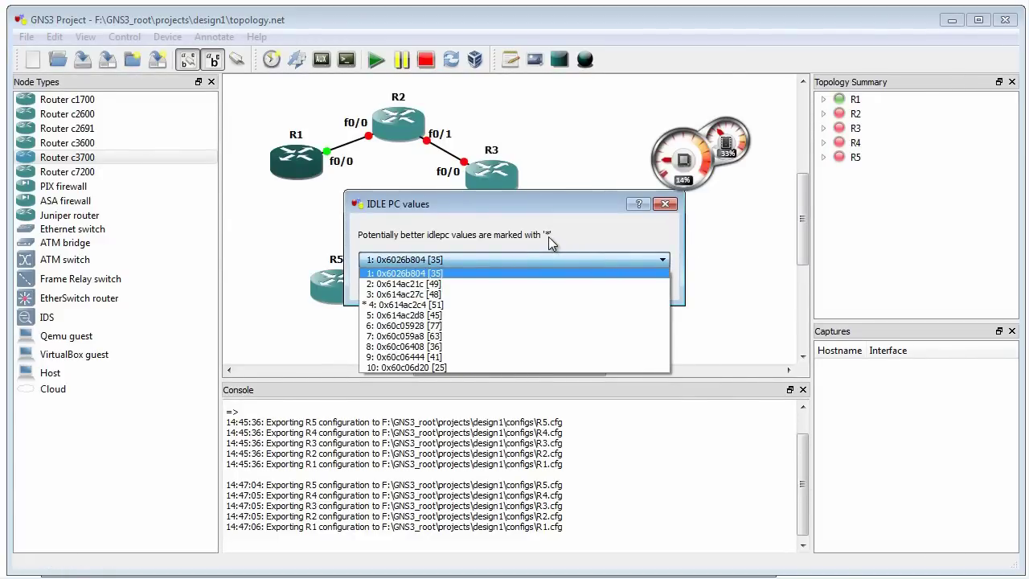
pyautogui.click(421, 307)
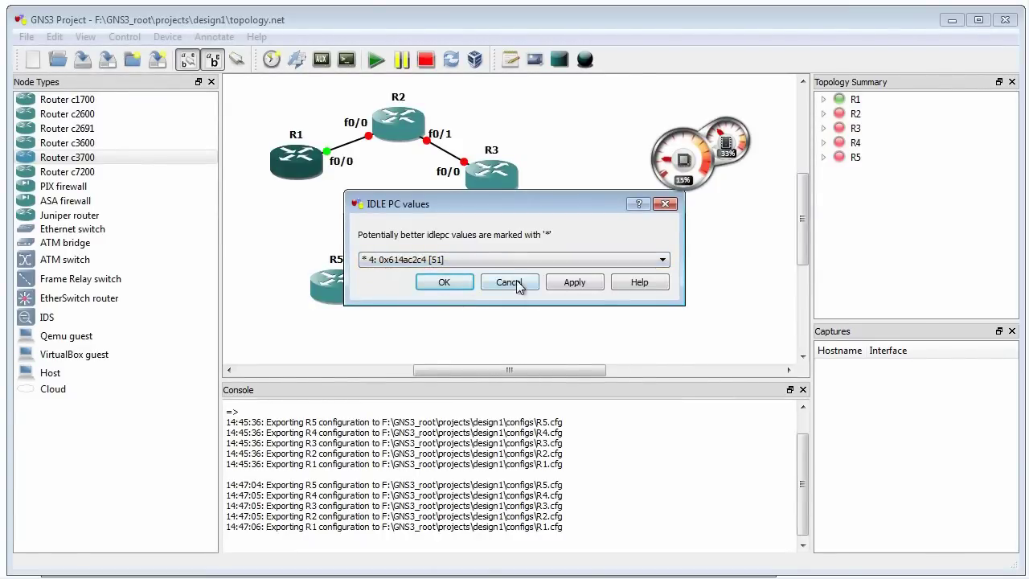
pyautogui.click(447, 283)
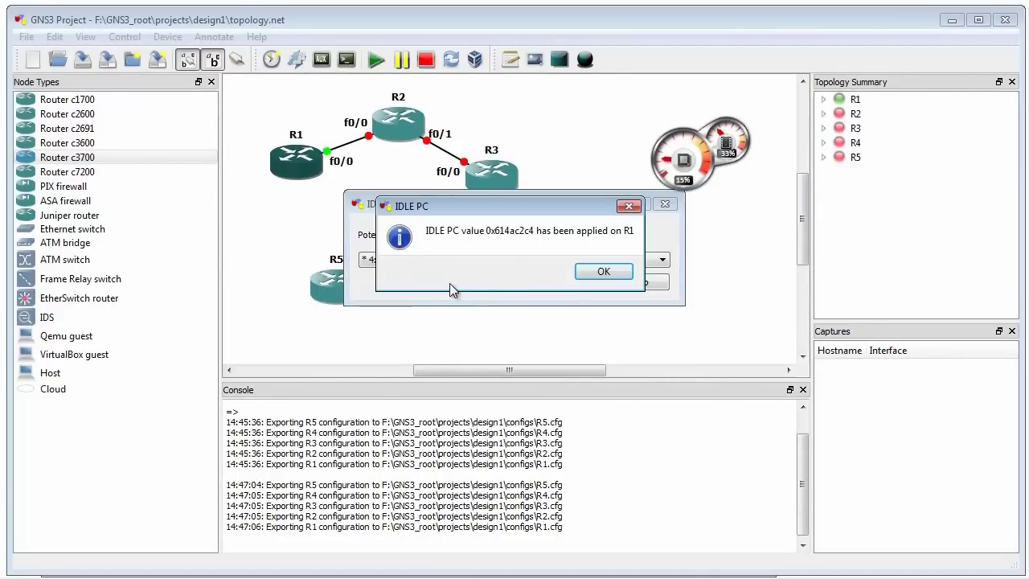
pyautogui.click(591, 274)
pyautogui.moveTo(672, 192)
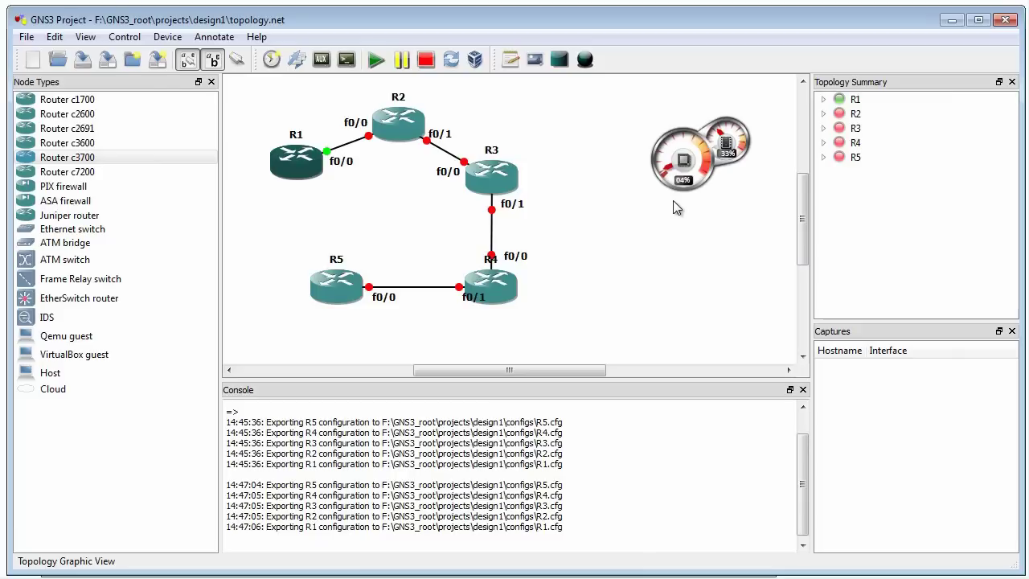
# Recalculate R1's idle-PC values and apply the starred value 5: 0x614ac2d8 instead
pyautogui.rightClick(304, 171)
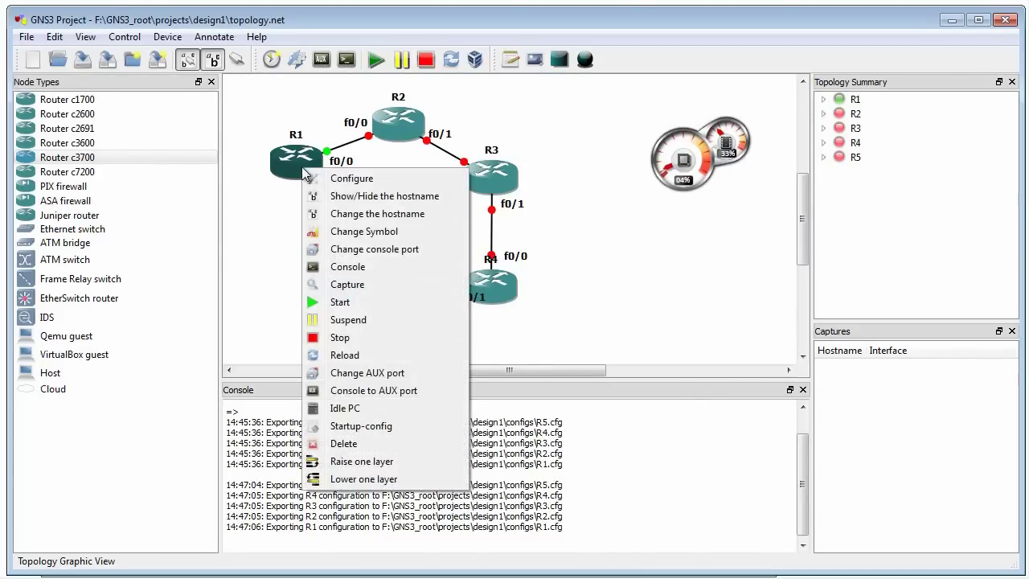
pyautogui.click(373, 408)
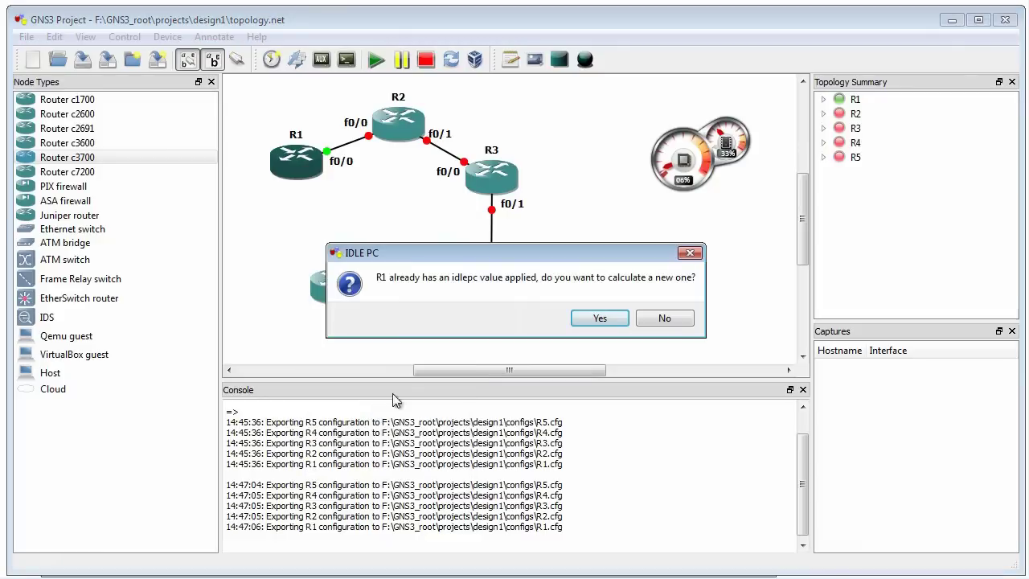
pyautogui.click(596, 320)
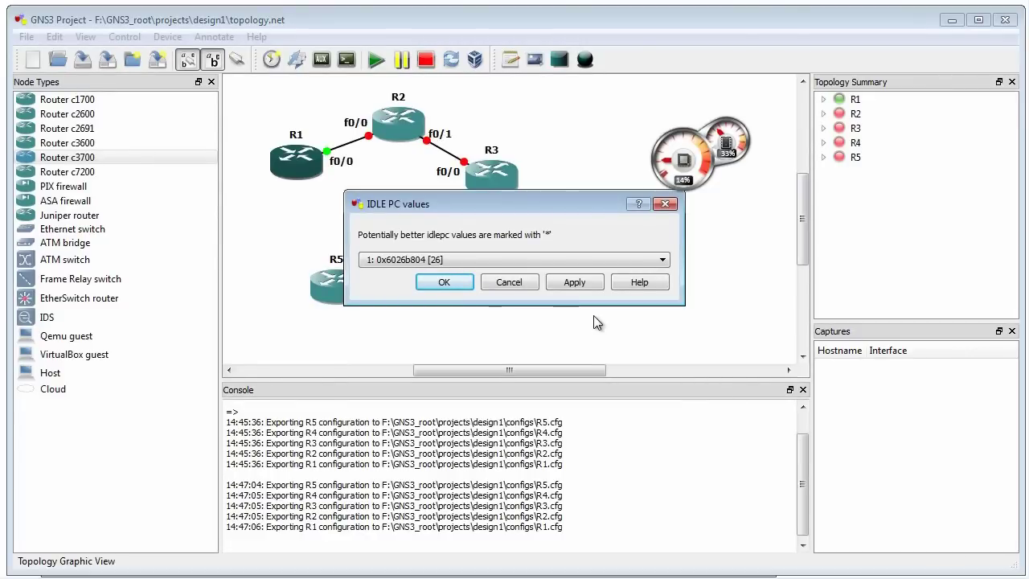
pyautogui.click(661, 260)
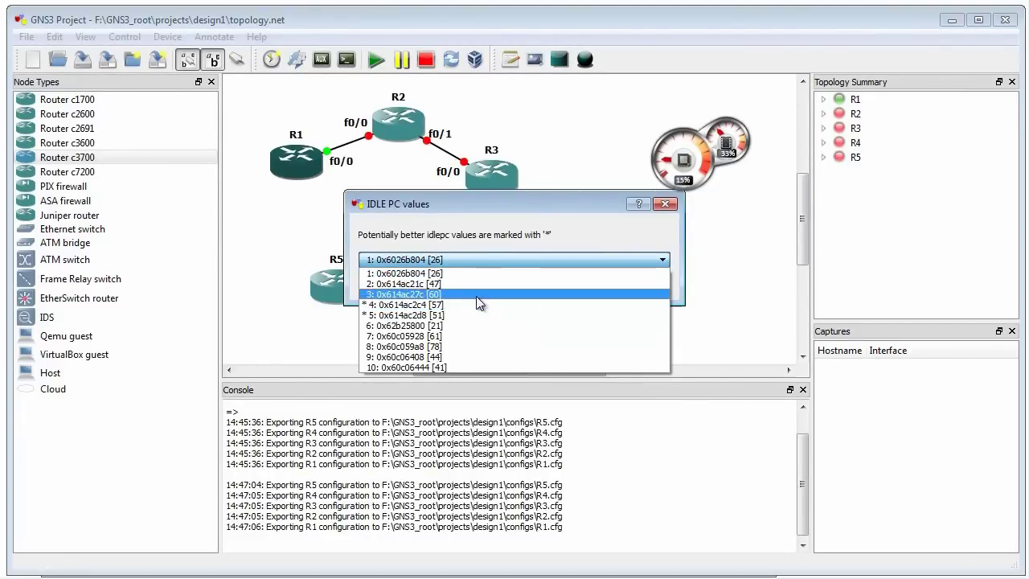
pyautogui.click(394, 316)
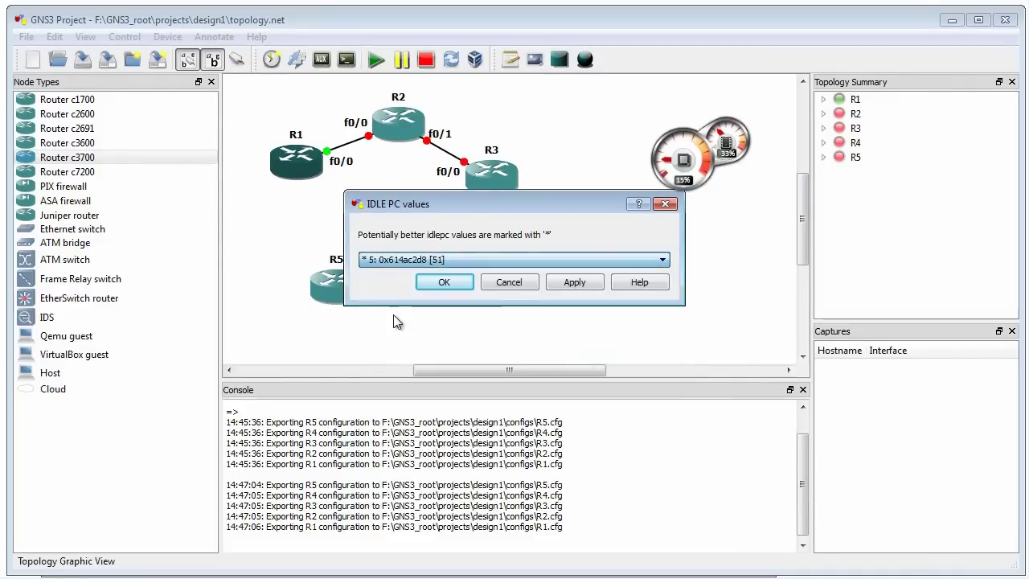
pyautogui.click(449, 282)
pyautogui.click(601, 272)
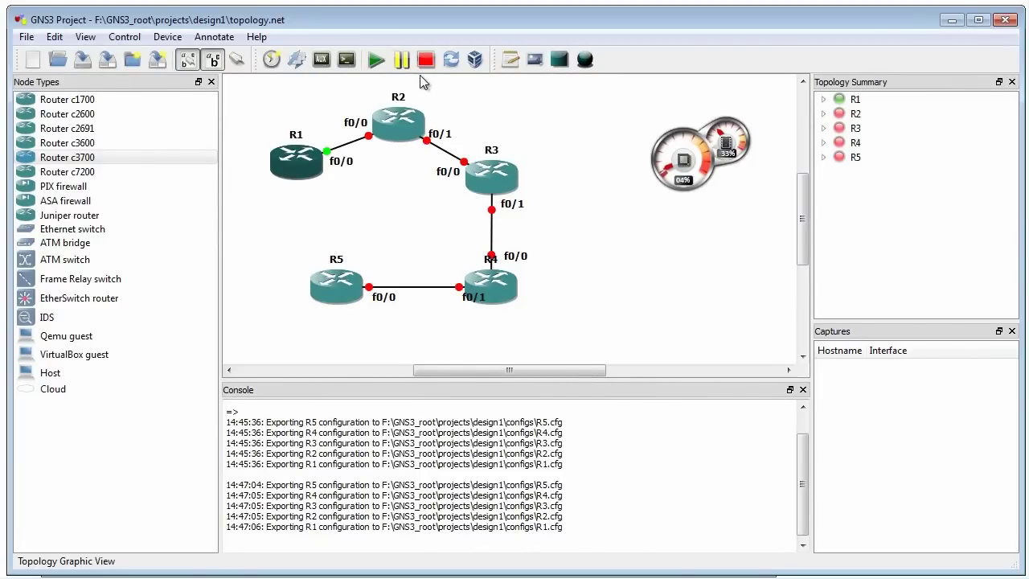
# Start R1–R5 with Start/Resume all devices, bringing every ring link up
pyautogui.click(376, 60)
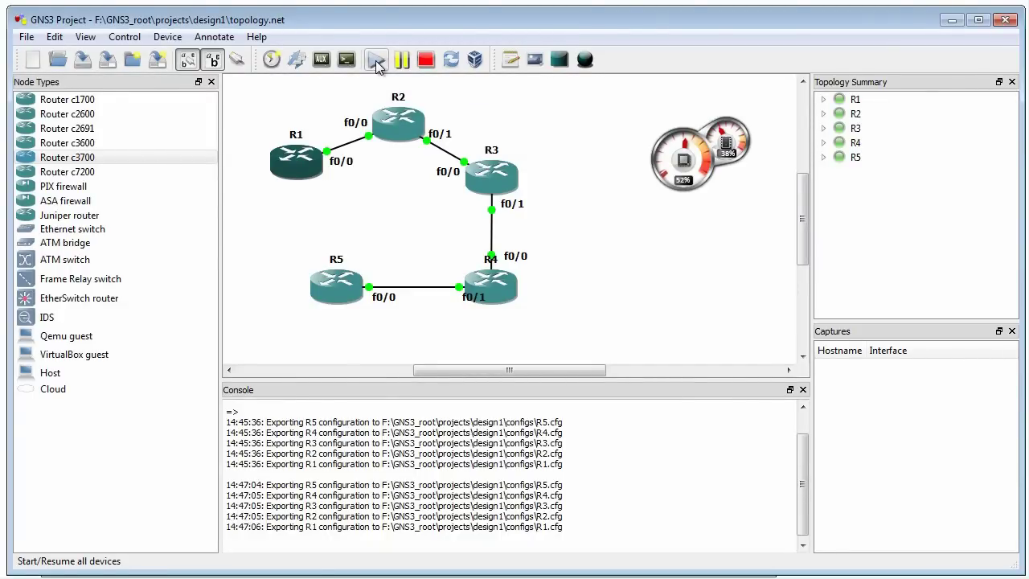
pyautogui.click(377, 63)
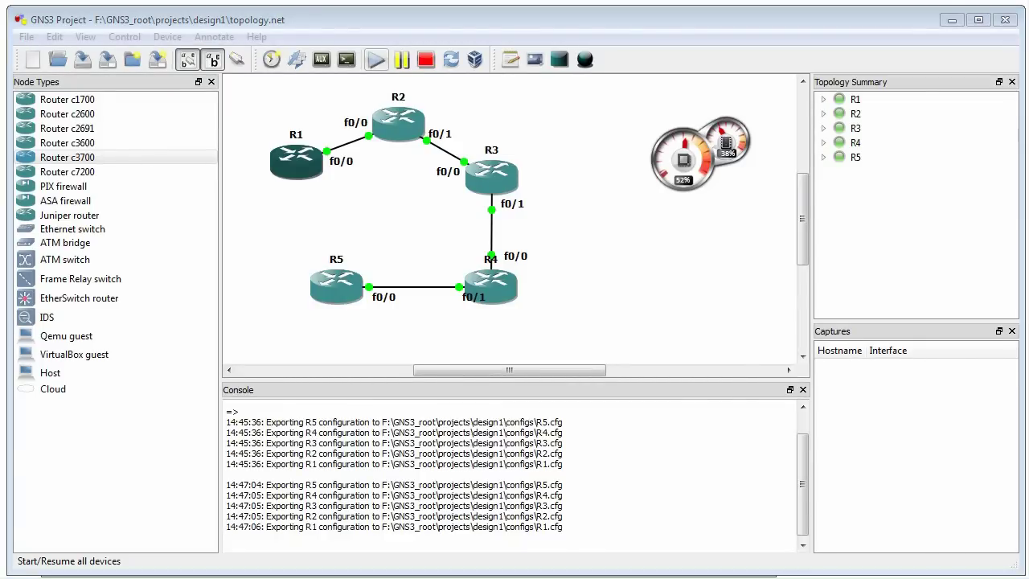
pyautogui.moveTo(295, 127)
pyautogui.mouseDown()
pyautogui.moveTo(277, 213)
pyautogui.moveTo(262, 223)
pyautogui.moveTo(296, 216)
pyautogui.mouseUp()
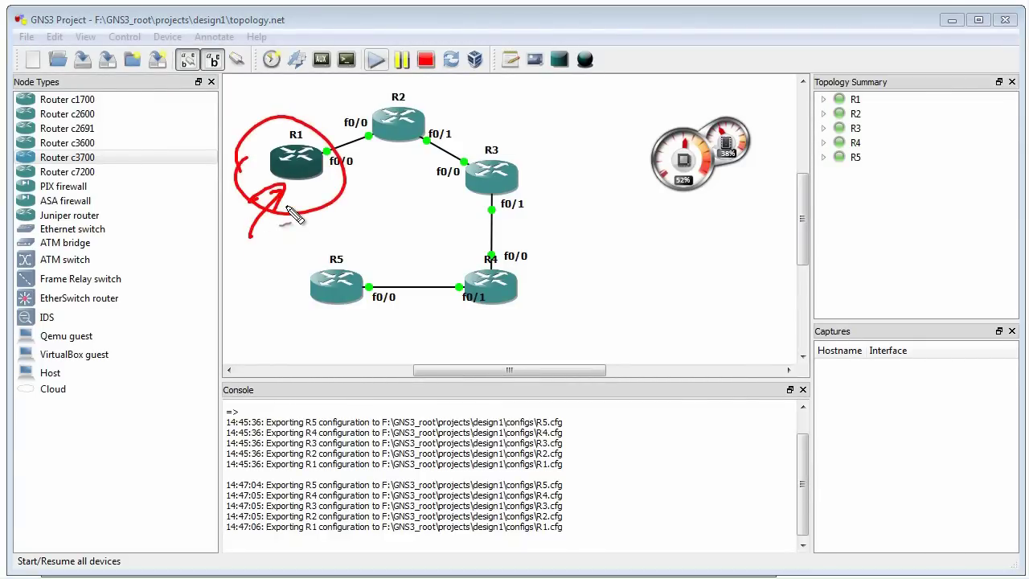
pyautogui.moveTo(397, 221)
pyautogui.mouseDown()
pyautogui.moveTo(397, 161)
pyautogui.moveTo(406, 183)
pyautogui.mouseUp()
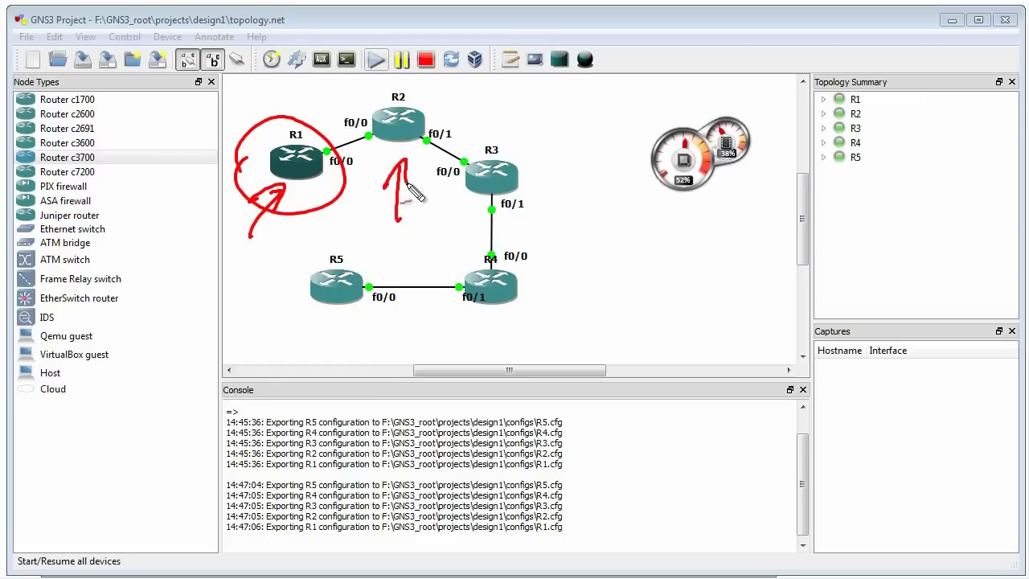
pyautogui.moveTo(498, 117); pyautogui.dragTo(452, 126)
pyautogui.moveTo(462, 111); pyautogui.dragTo(451, 138)
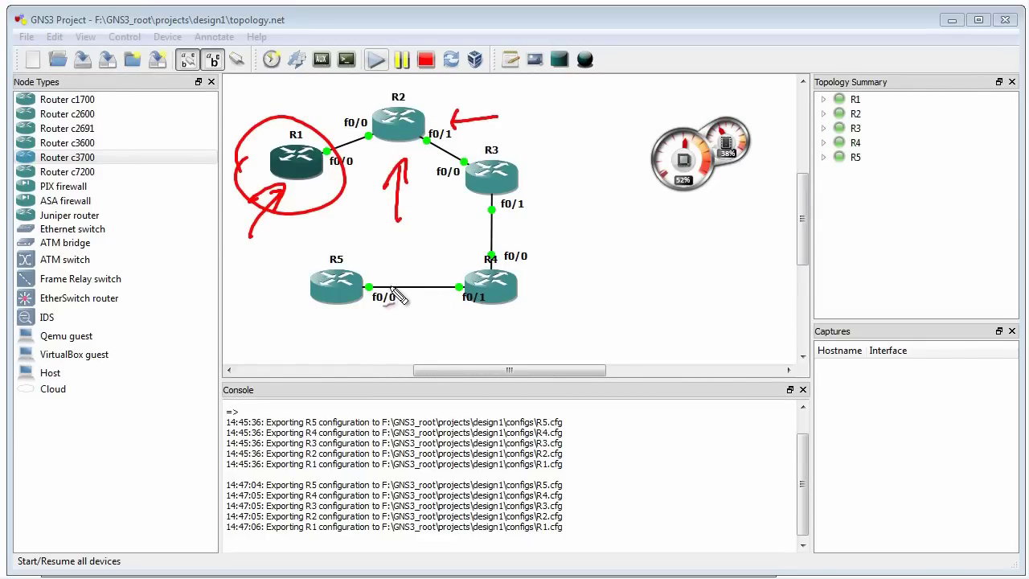
pyautogui.moveTo(268, 270); pyautogui.dragTo(286, 201)
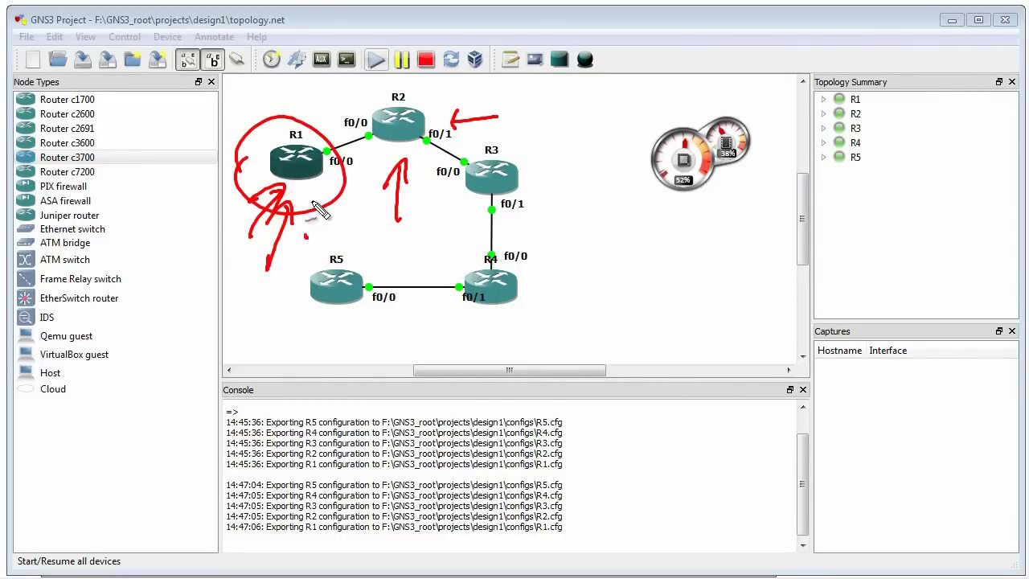
pyautogui.moveTo(314, 214); pyautogui.dragTo(319, 198)
pyautogui.moveTo(378, 166)
pyautogui.mouseDown()
pyautogui.moveTo(384, 188)
pyautogui.moveTo(406, 157)
pyautogui.mouseUp()
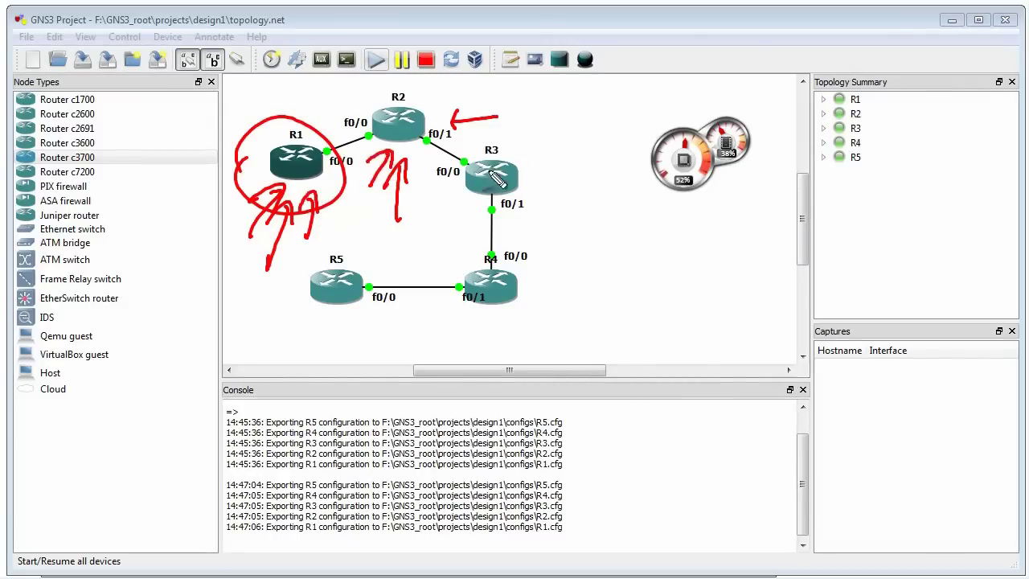
pyautogui.moveTo(506, 116)
pyautogui.mouseDown()
pyautogui.moveTo(505, 149)
pyautogui.moveTo(519, 138)
pyautogui.mouseUp()
pyautogui.moveTo(533, 232); pyautogui.dragTo(516, 260)
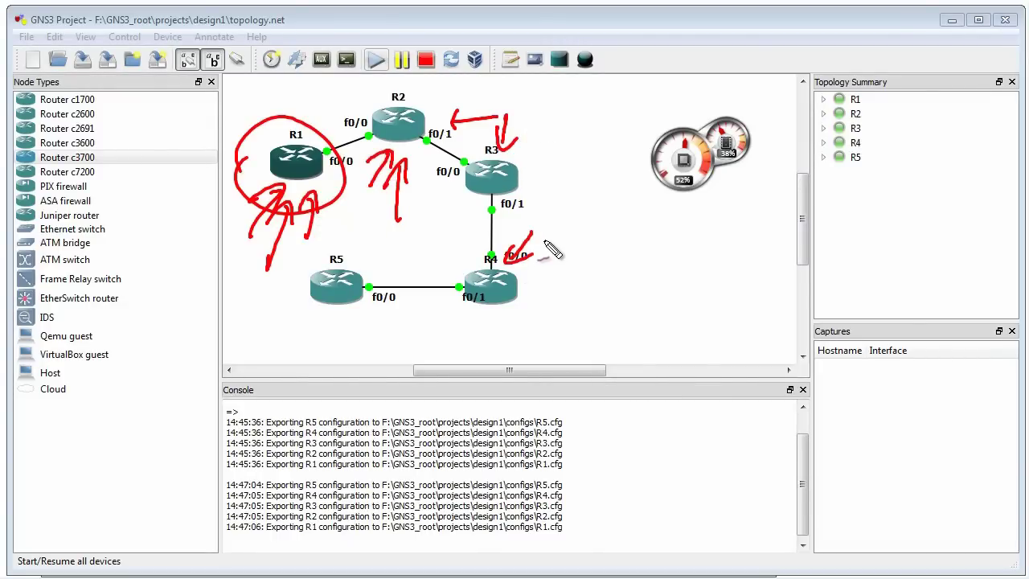
pyautogui.moveTo(393, 236)
pyautogui.mouseDown()
pyautogui.moveTo(363, 268)
pyautogui.moveTo(384, 264)
pyautogui.mouseUp()
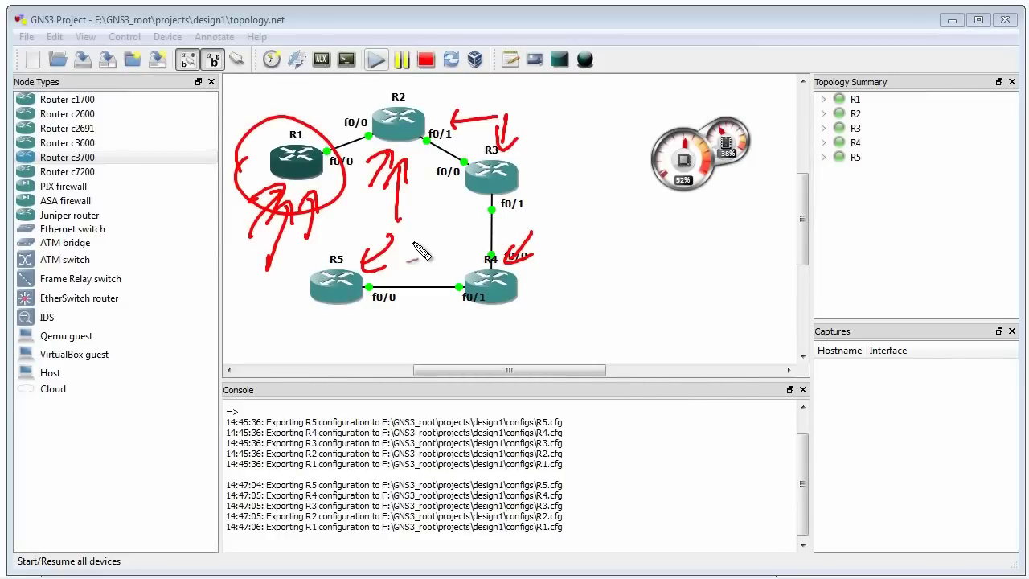
pyautogui.moveTo(357, 314)
pyautogui.mouseDown()
pyautogui.moveTo(294, 328)
pyautogui.moveTo(322, 346)
pyautogui.moveTo(333, 337)
pyautogui.mouseUp()
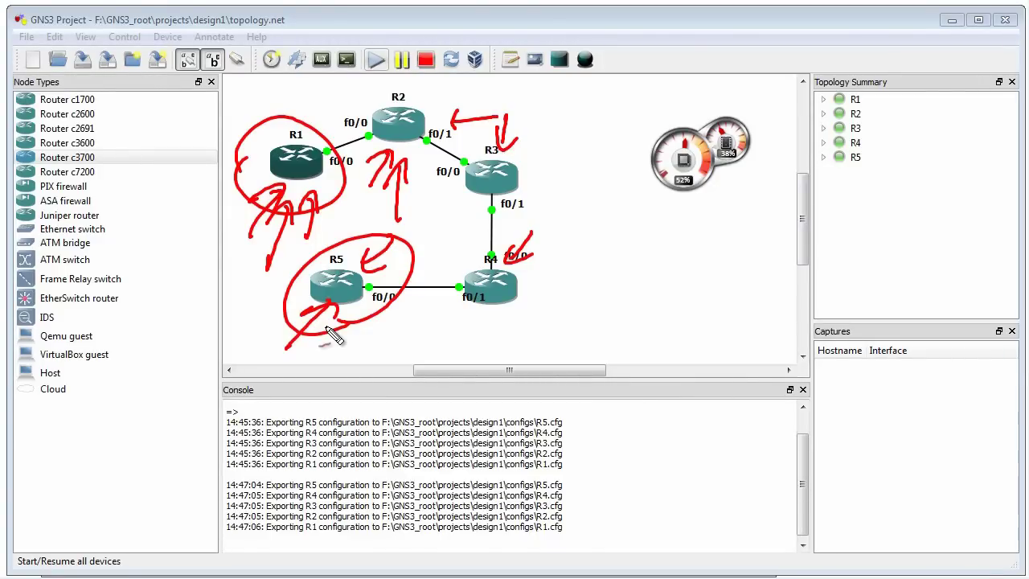
pyautogui.press('Escape')
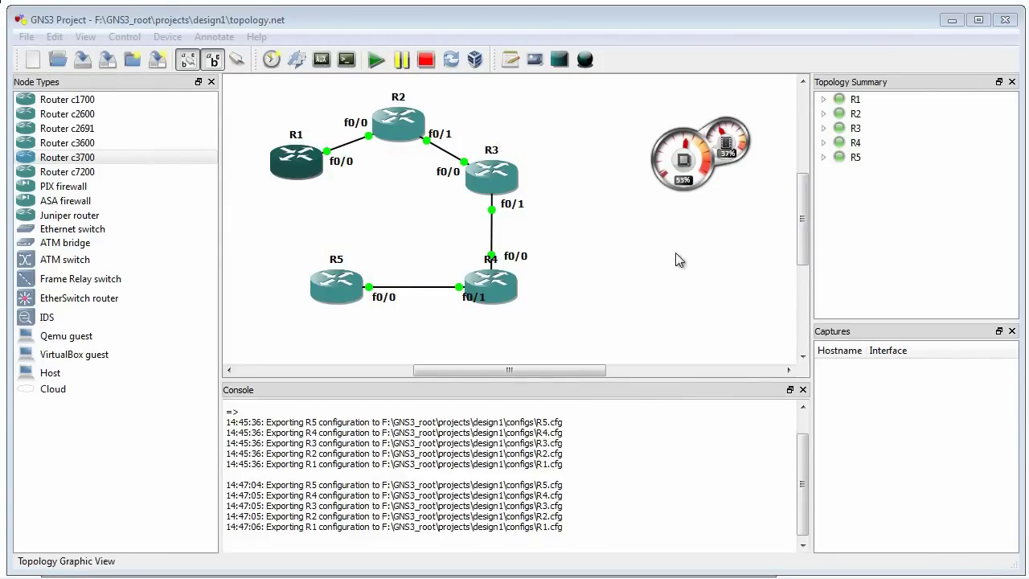
# Open consoles to all five routers and press Enter to bring up their prompts
pyautogui.moveTo(682, 200)
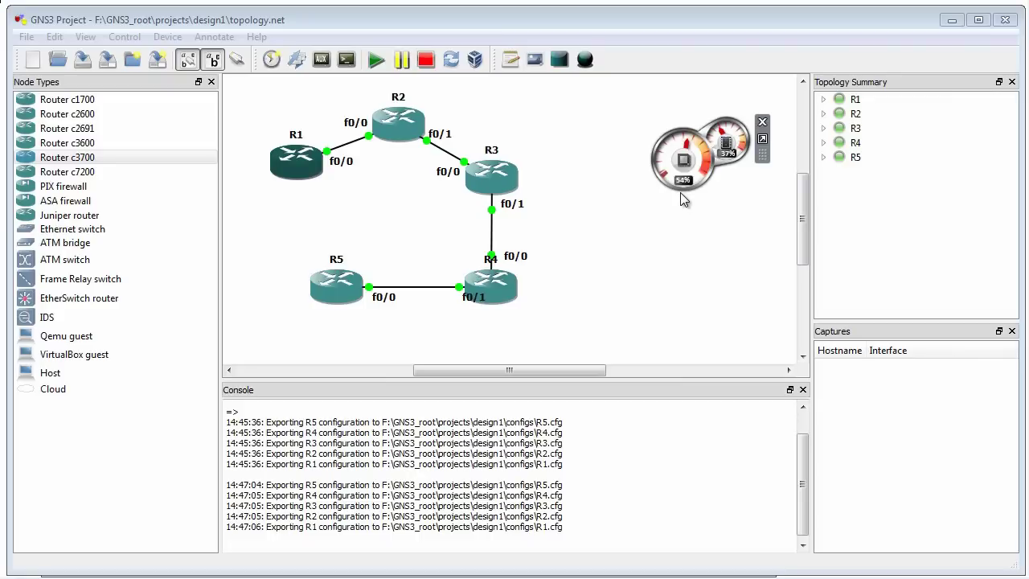
pyautogui.click(347, 61)
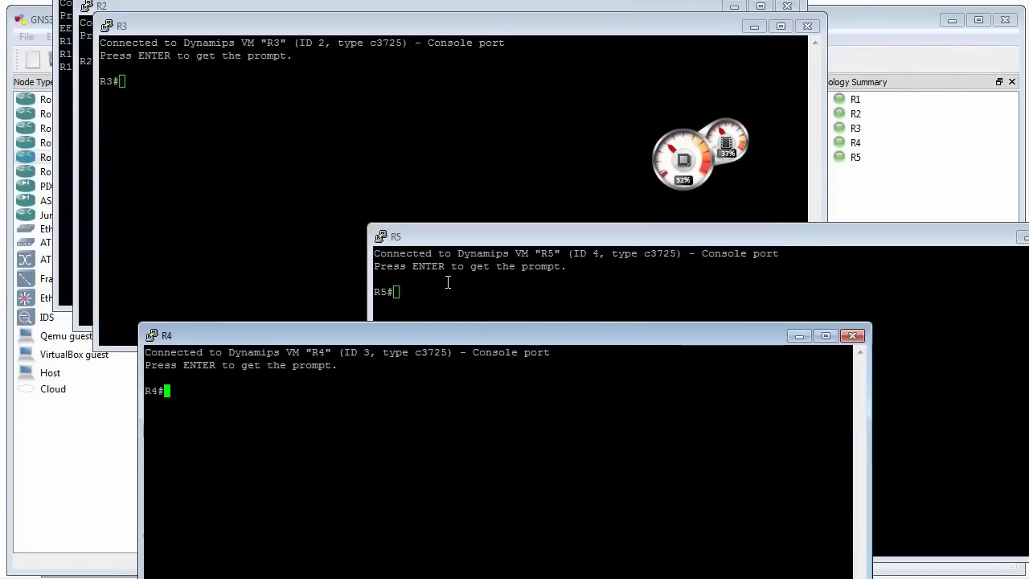
pyautogui.press('Return')
pyautogui.click(423, 317)
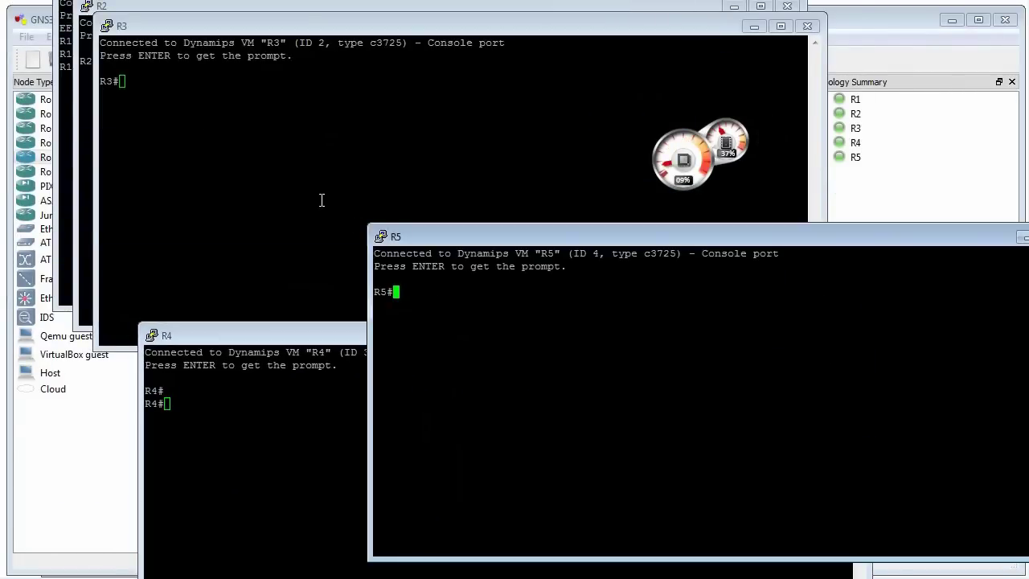
pyautogui.press('Return')
pyautogui.click(105, 85)
pyautogui.press('Return')
pyautogui.click(87, 94)
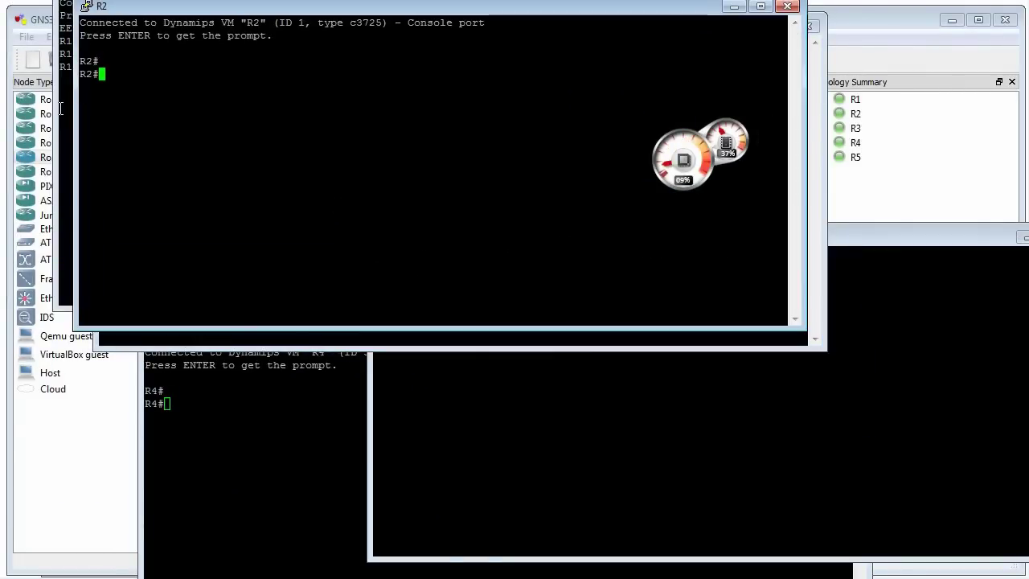
pyautogui.click(62, 108)
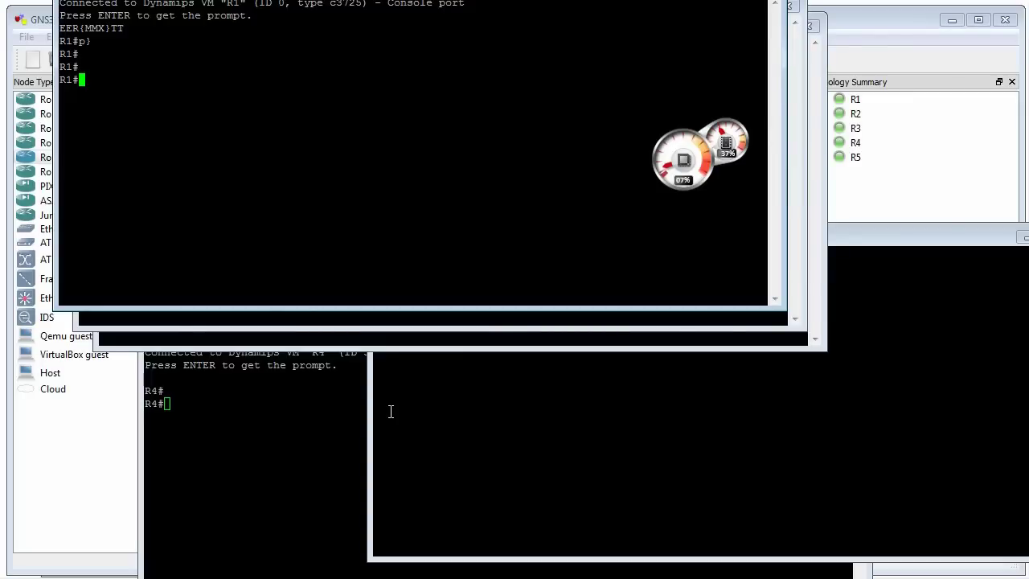
# Minimize the R1, R2, R3, R5 and R4 console windows
pyautogui.click(715, 1)
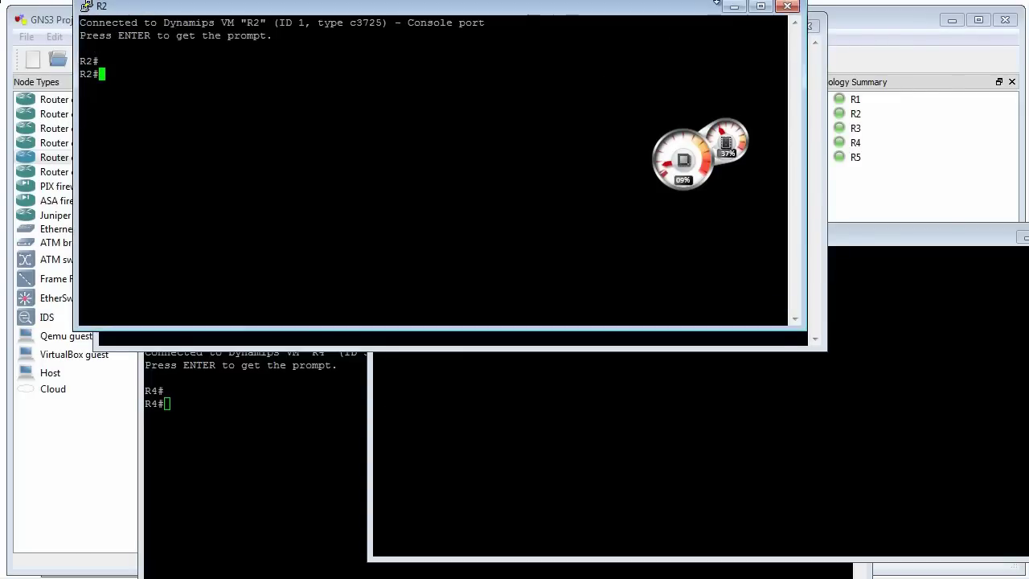
pyautogui.click(734, 7)
pyautogui.click(753, 26)
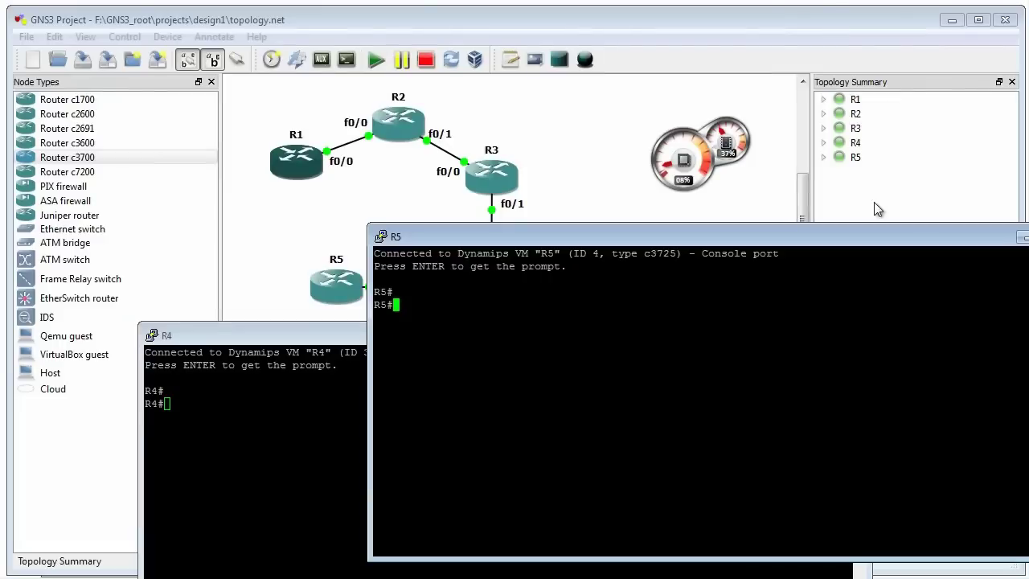
pyautogui.click(1023, 238)
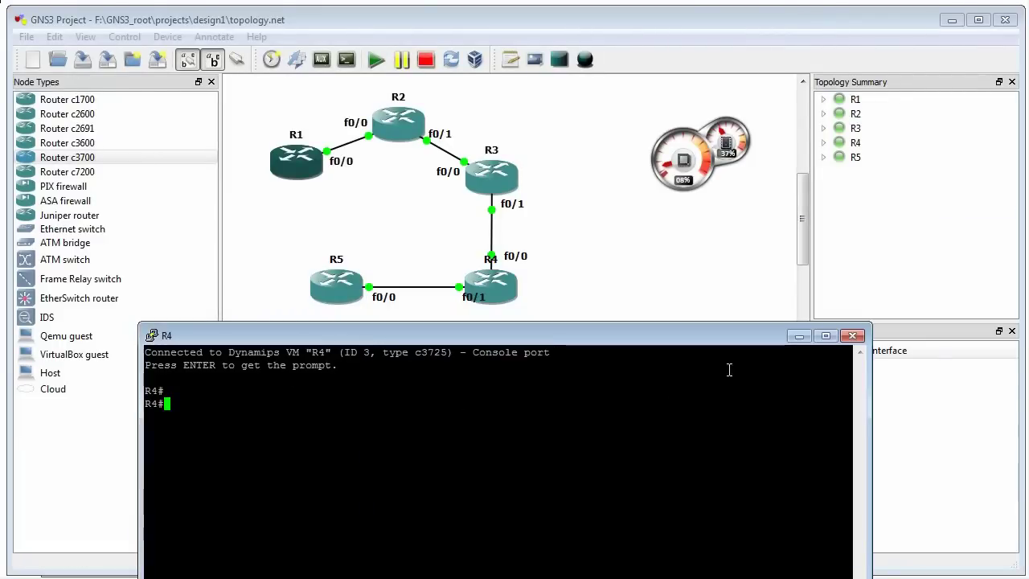
pyautogui.click(799, 336)
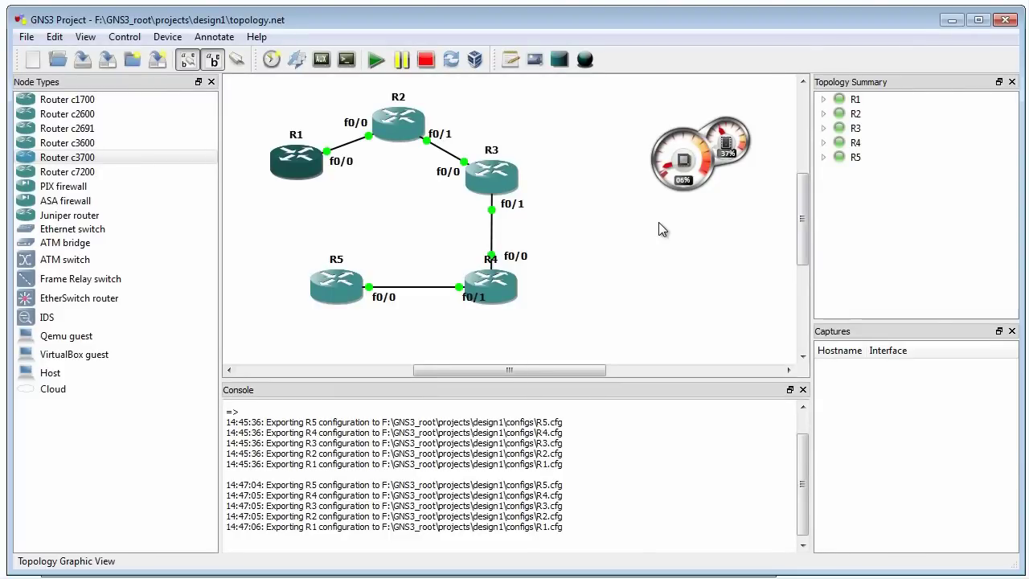
# Minimize the GNS3 window and R1 console, revealing the 'Getting CPU below 100%' slide
pyautogui.click(952, 20)
pyautogui.click(702, 252)
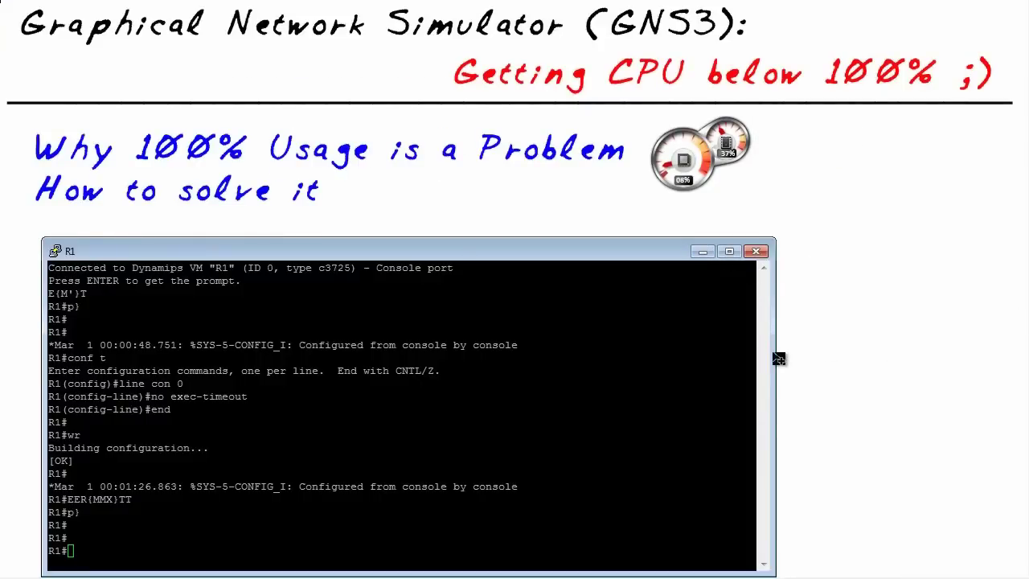